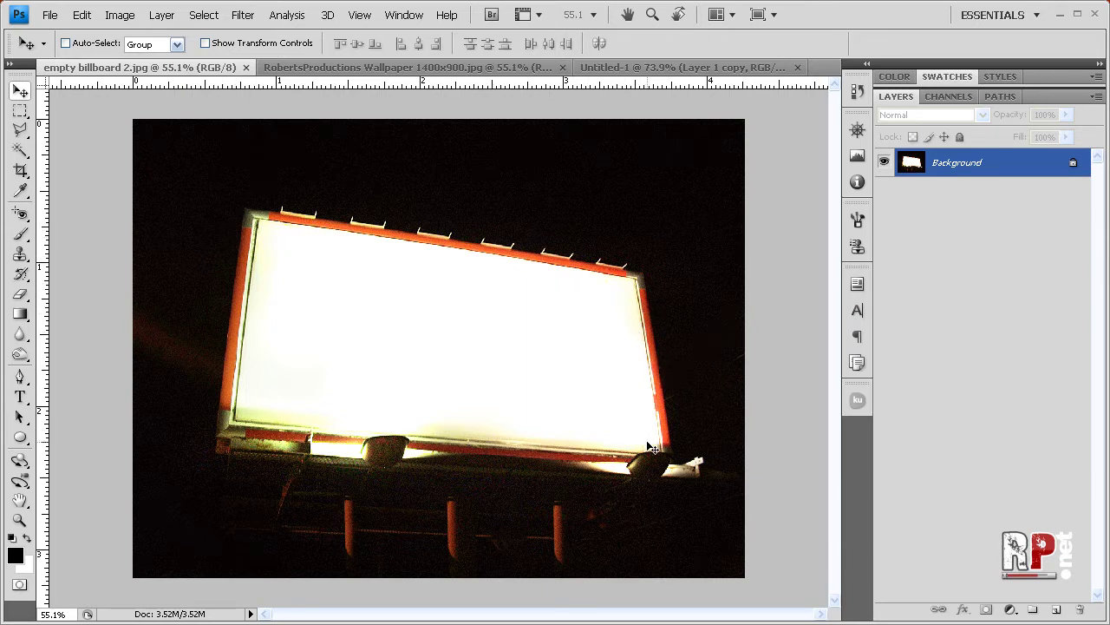
# Switch to the RobertsProductions Wallpaper 1400x900.jpg document with the red logo.
pyautogui.click(449, 68)
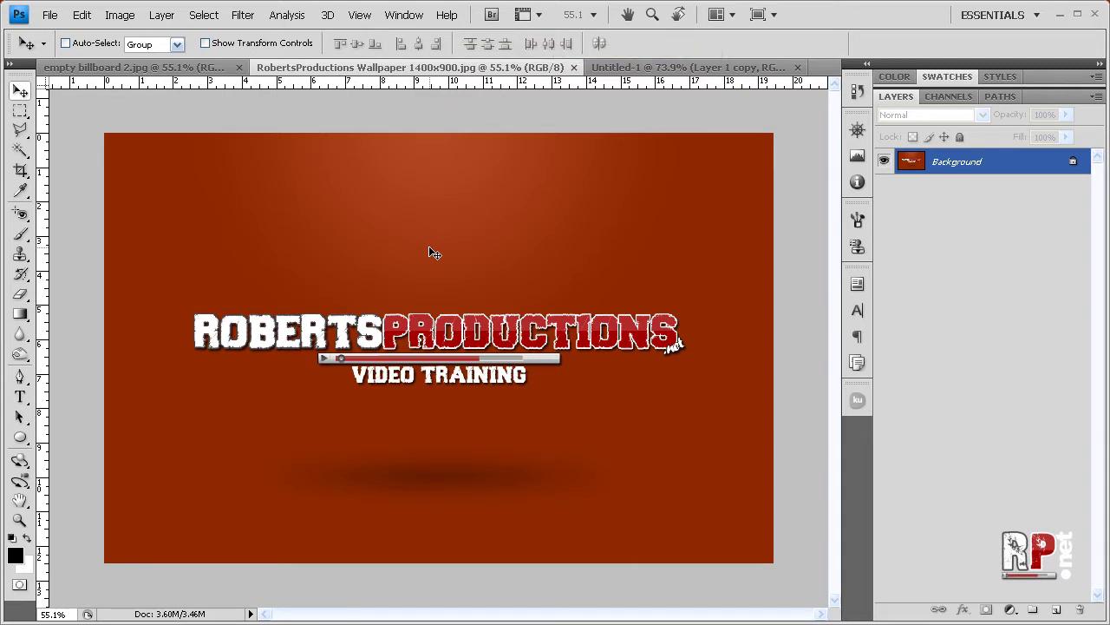
# Copy the whole wallpaper and paste it into empty billboard 2.jpg as a new layer.
pyautogui.click(204, 16)
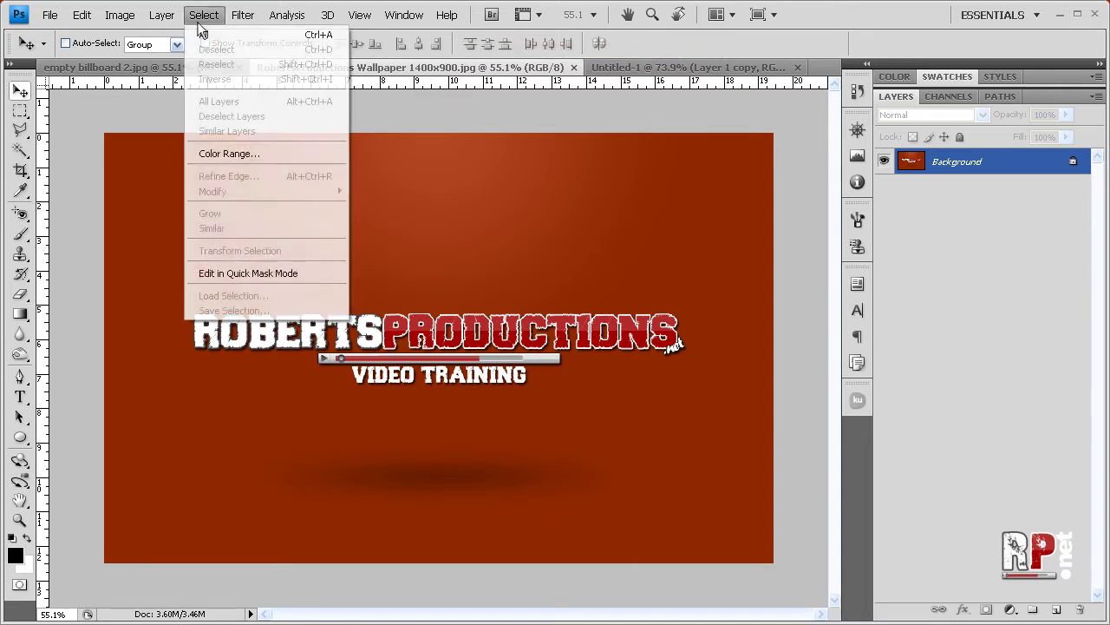
pyautogui.click(205, 36)
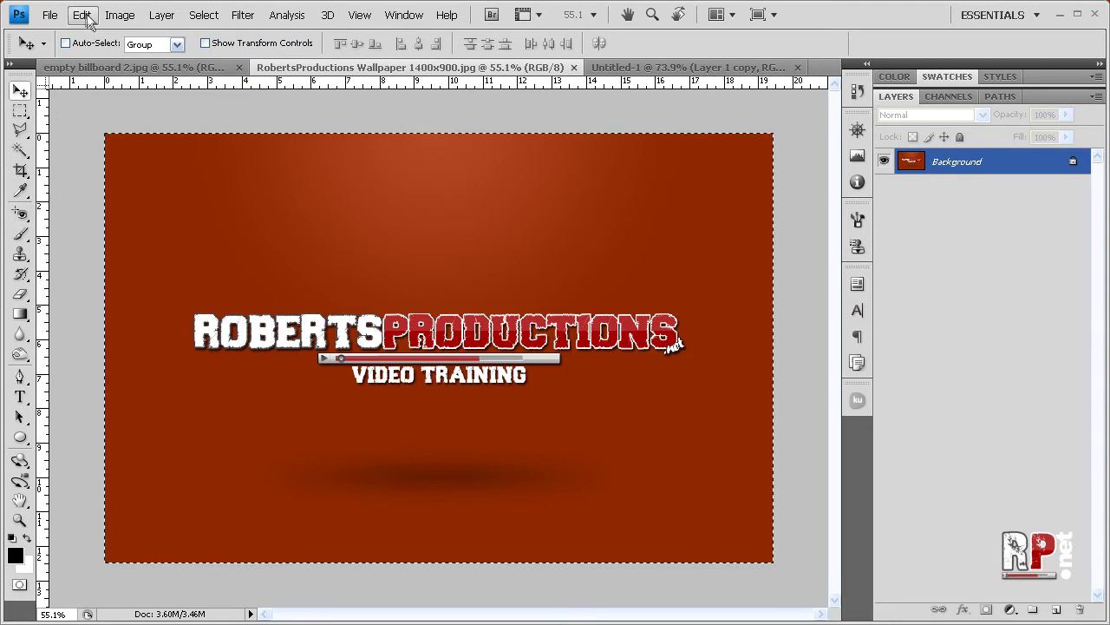
pyautogui.click(81, 14)
pyautogui.click(89, 125)
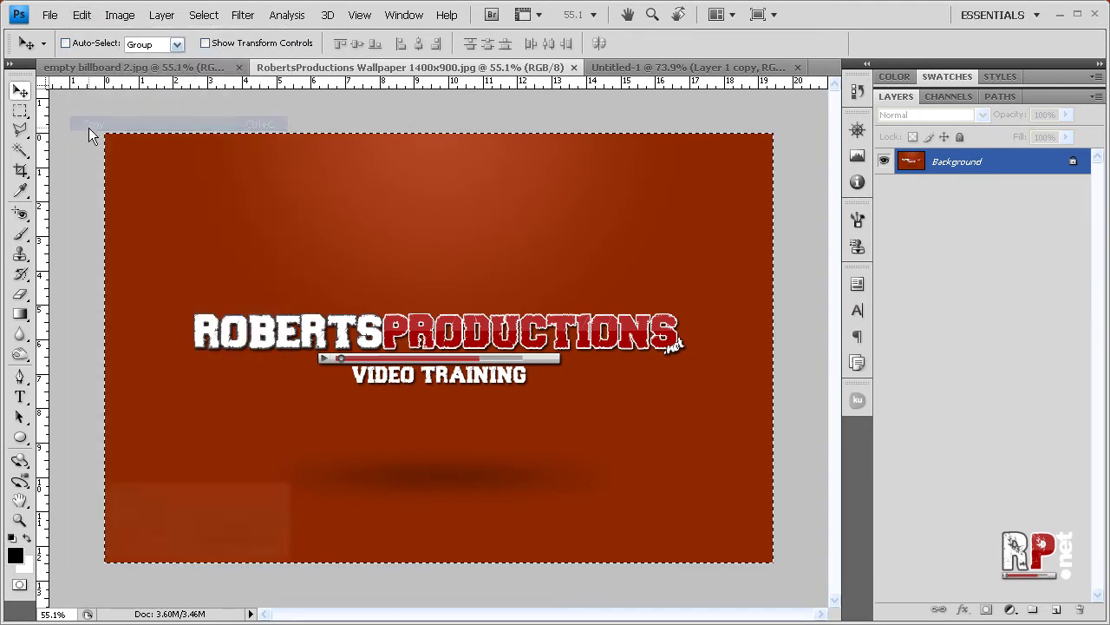
pyautogui.click(104, 67)
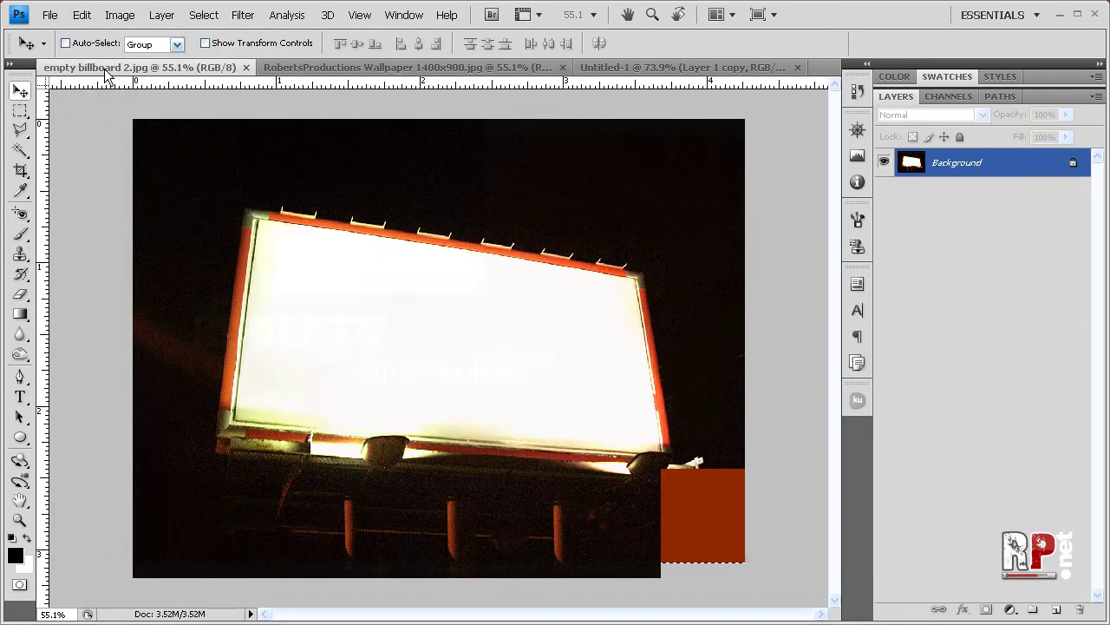
pyautogui.click(84, 15)
pyautogui.click(89, 151)
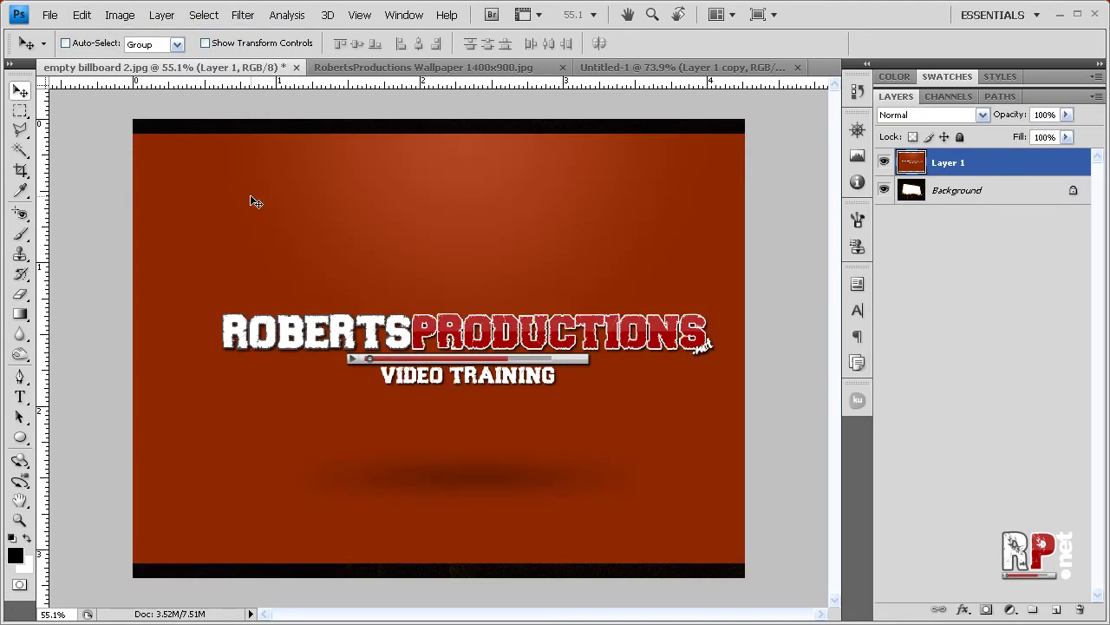
# Scale the pasted wallpaper down and place it over the billboard face.
pyautogui.hotkey('ctrl', 't')
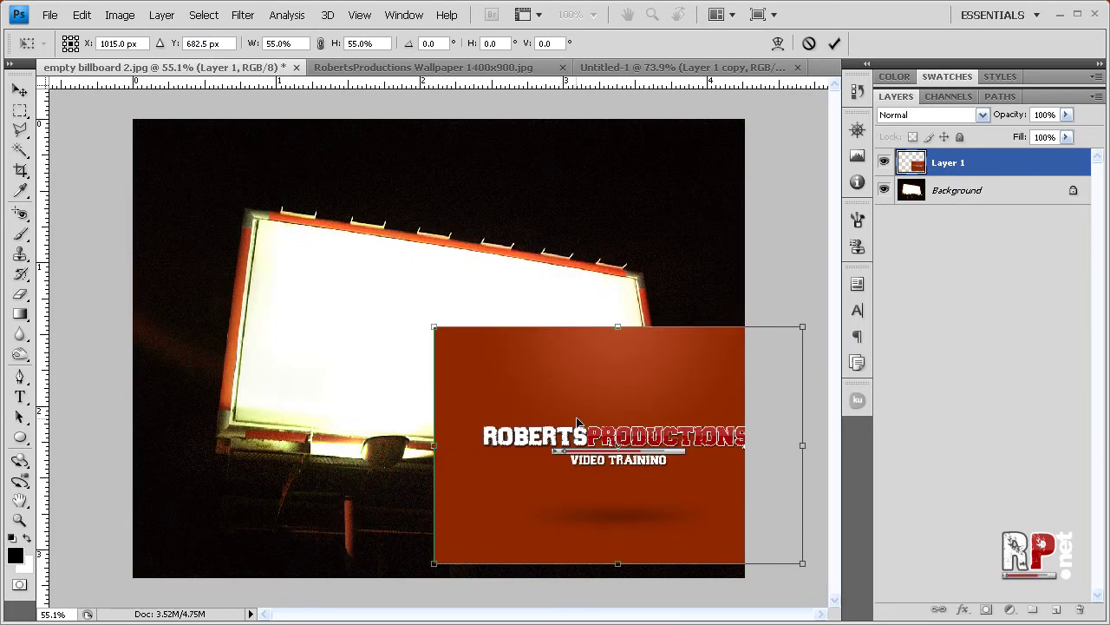
pyautogui.moveTo(579, 420); pyautogui.dragTo(410, 323)
pyautogui.press('Return')
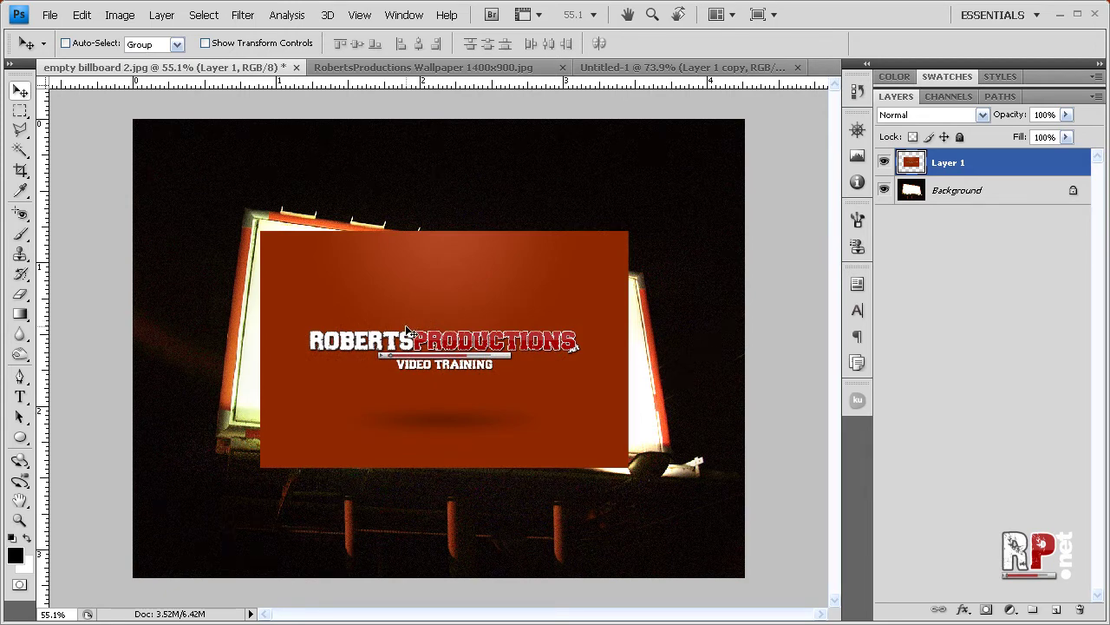
# Warp the logo layer's corners and top edge toward the billboard's outline.
pyautogui.hotkey('ctrl', 't')
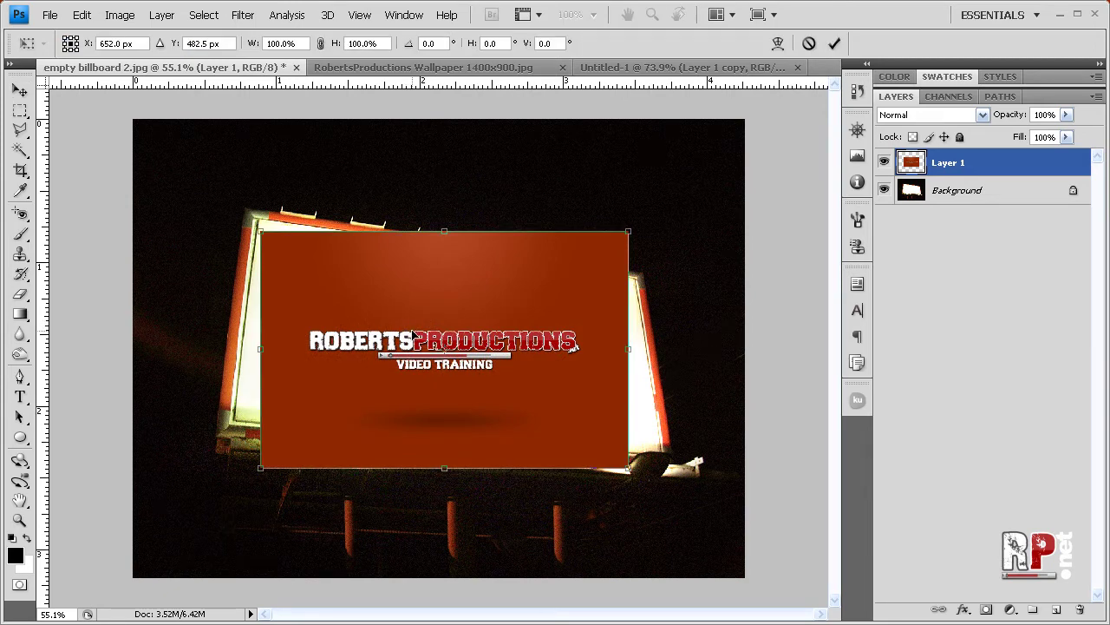
pyautogui.rightClick(467, 344)
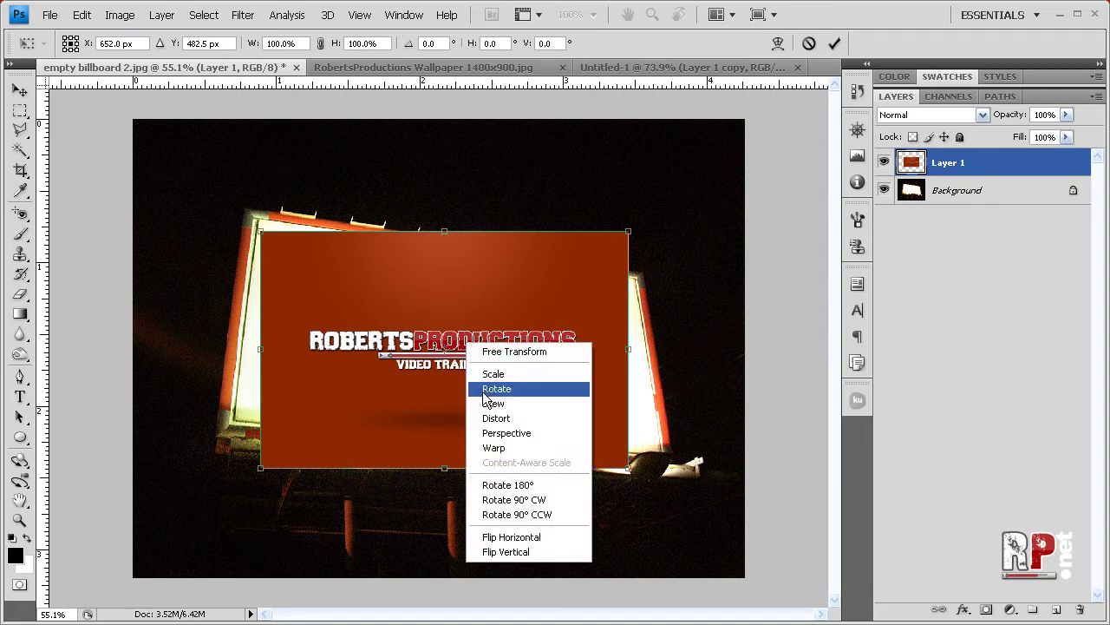
pyautogui.click(493, 448)
pyautogui.moveTo(628, 232); pyautogui.dragTo(638, 282)
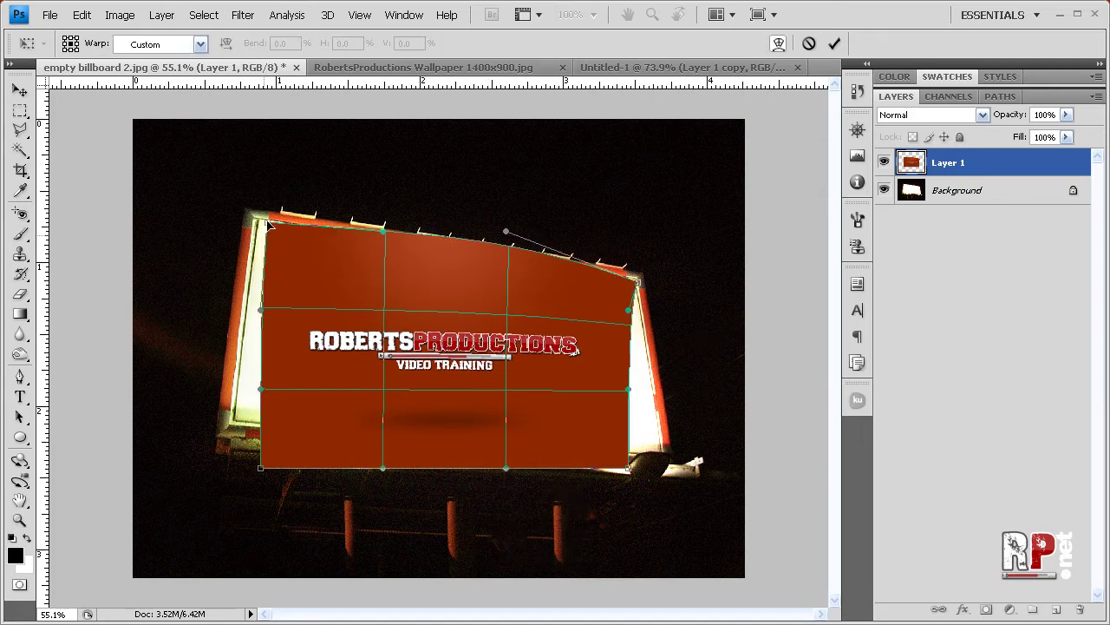
pyautogui.moveTo(261, 232); pyautogui.dragTo(257, 221)
pyautogui.moveTo(384, 231); pyautogui.dragTo(384, 248)
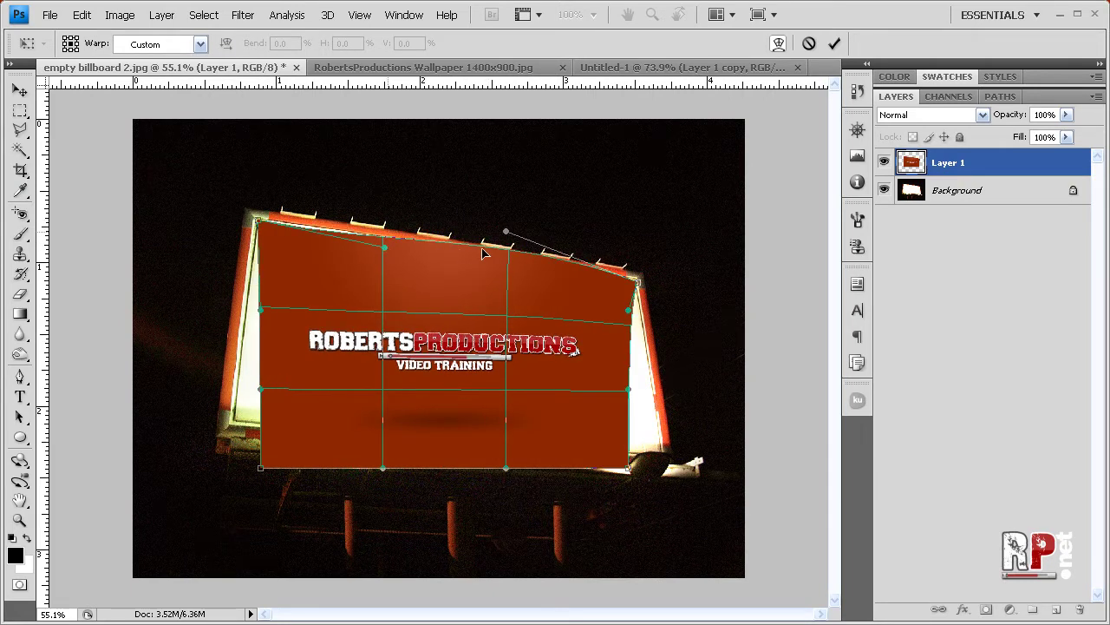
pyautogui.moveTo(628, 468); pyautogui.dragTo(660, 451)
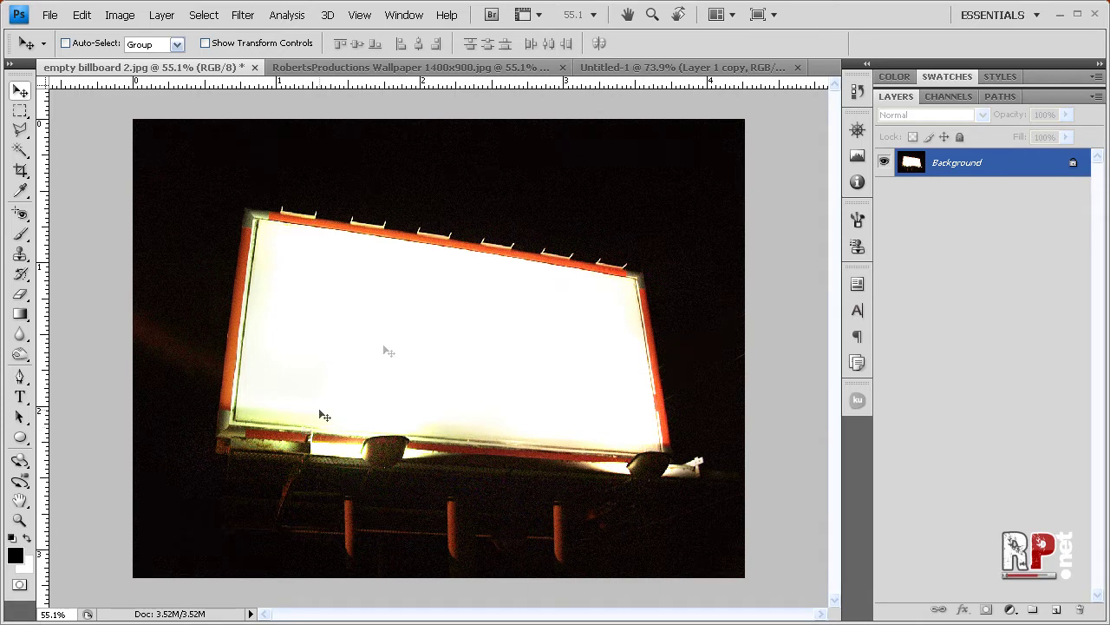
# Select all of the RobertsProductions wallpaper and copy it.
pyautogui.click(367, 70)
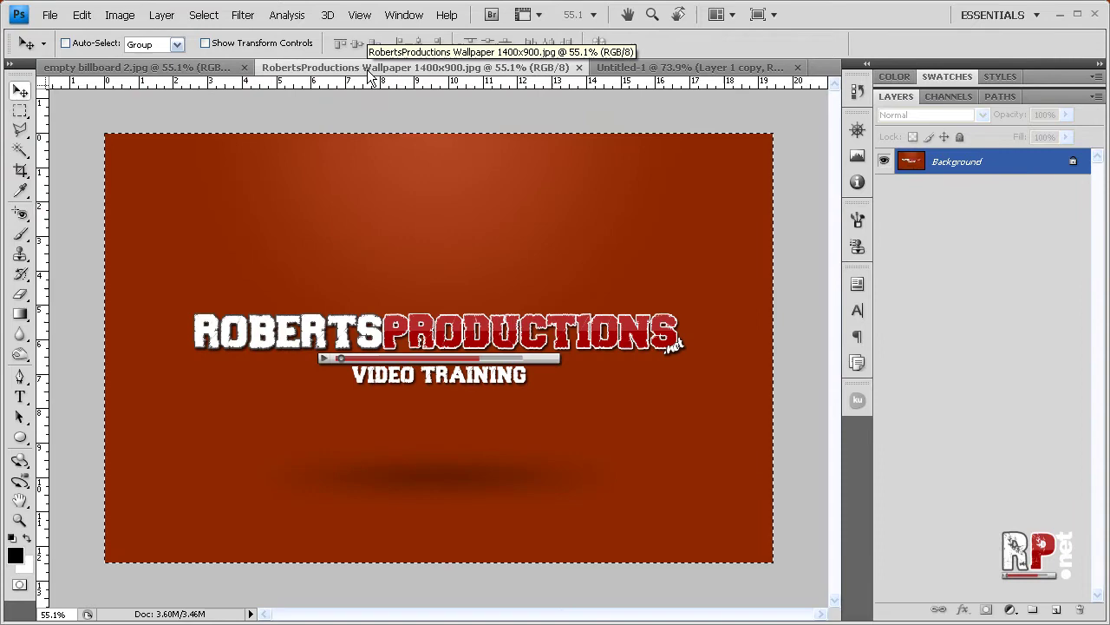
pyautogui.click(188, 67)
pyautogui.click(318, 67)
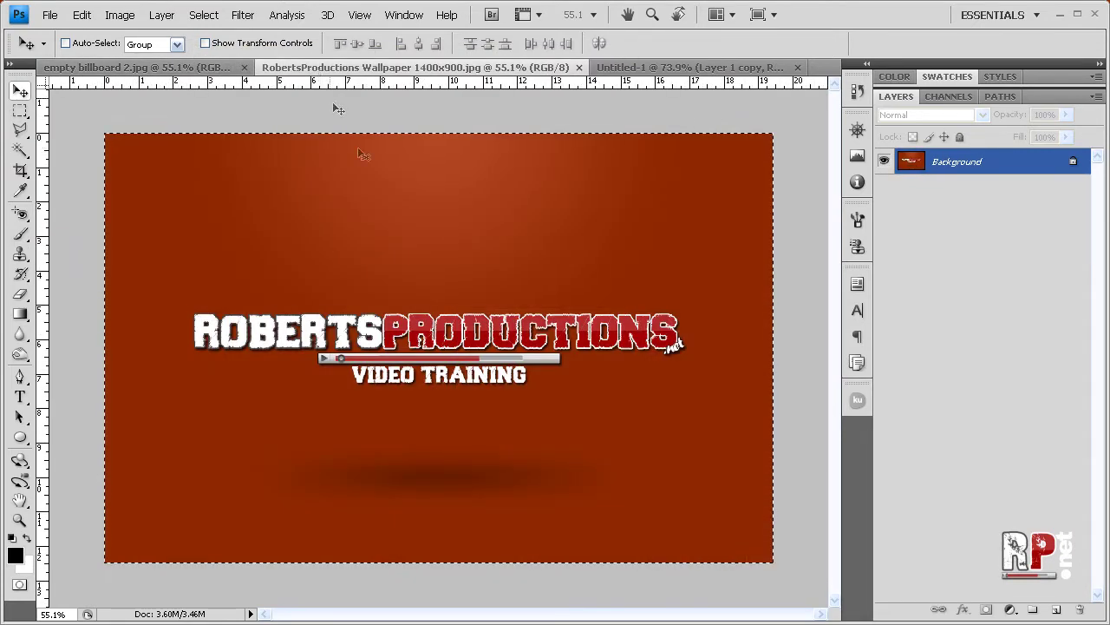
pyautogui.click(208, 15)
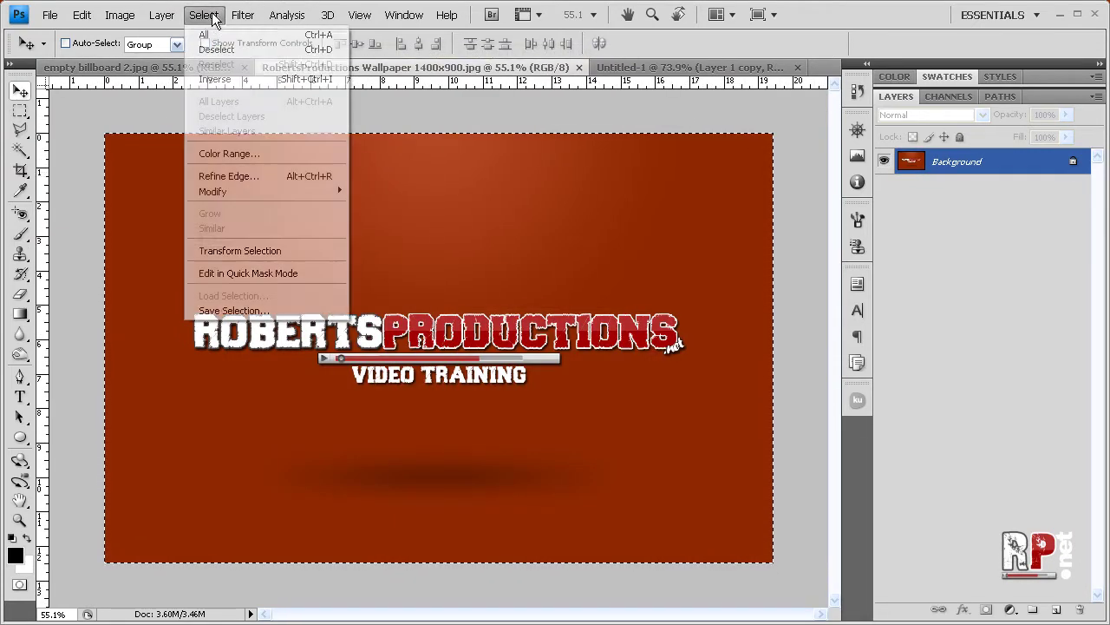
pyautogui.click(217, 32)
pyautogui.click(85, 15)
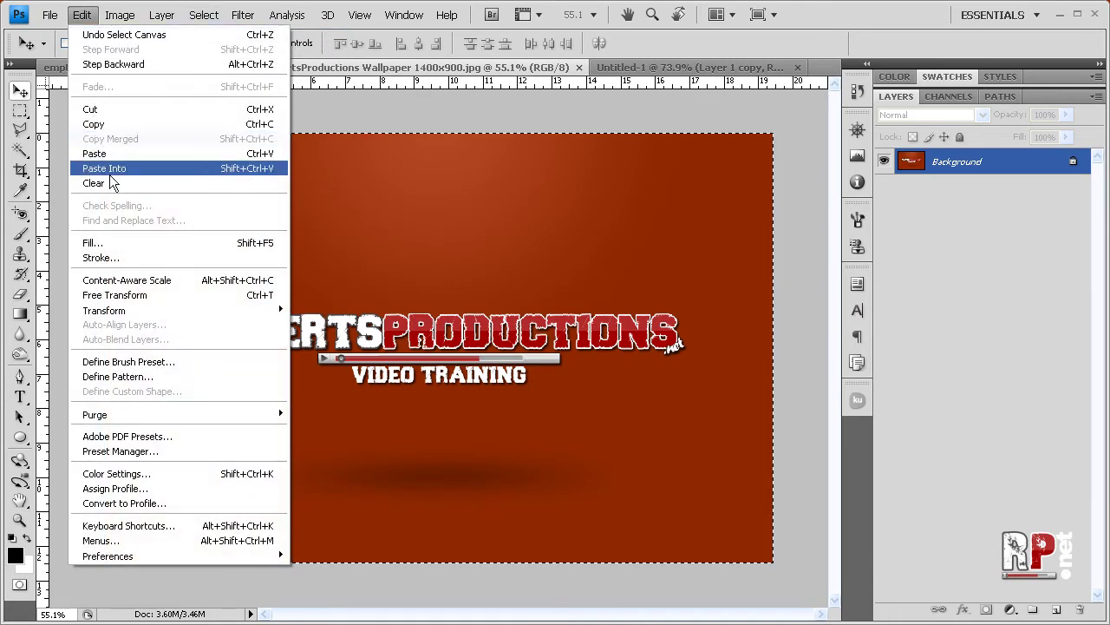
pyautogui.click(115, 124)
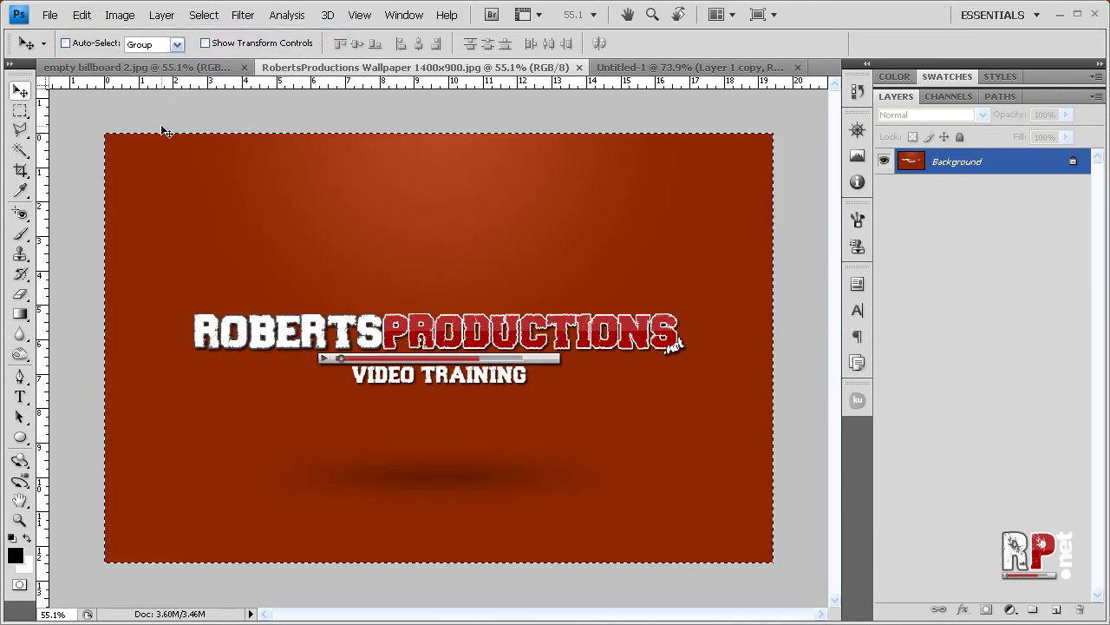
# Open Filter > Vanishing Point on the empty billboard 2.jpg photo.
pyautogui.click(154, 70)
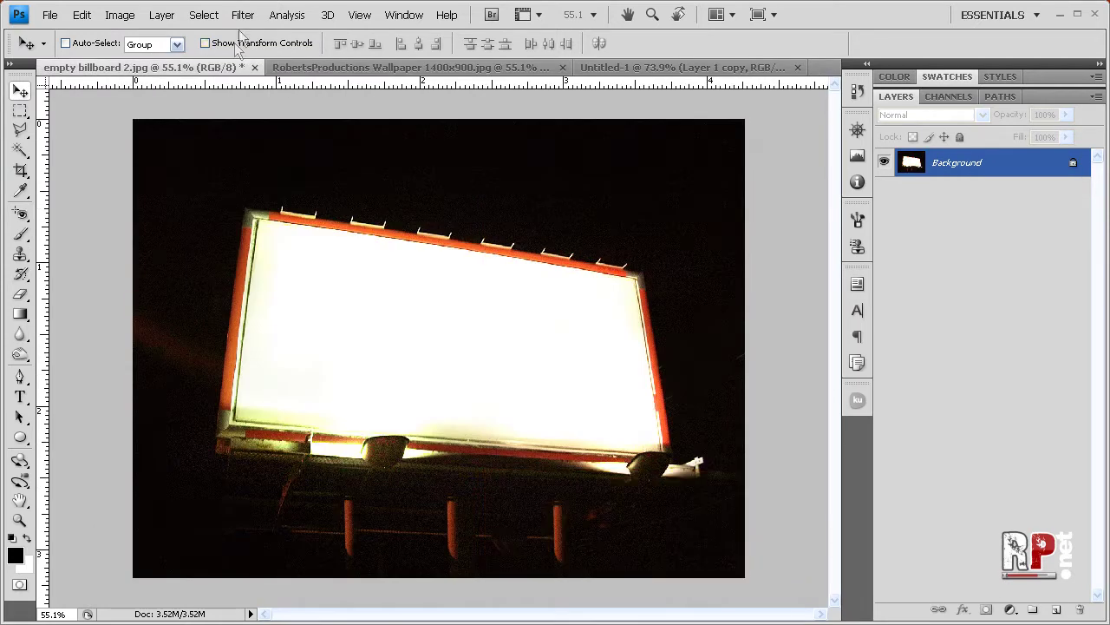
pyautogui.click(243, 15)
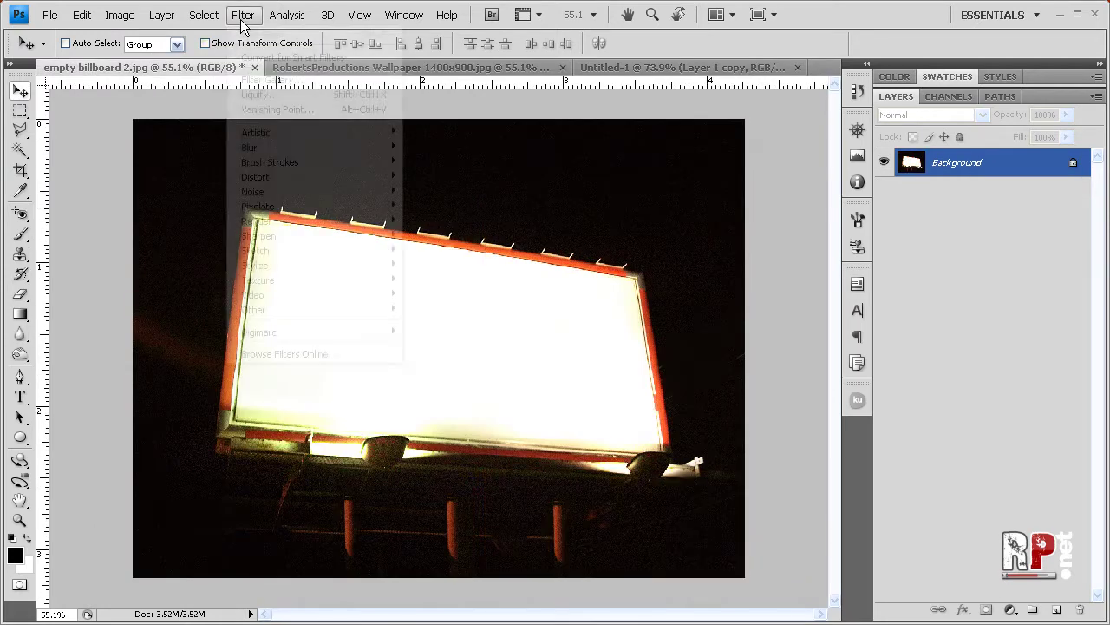
pyautogui.click(276, 109)
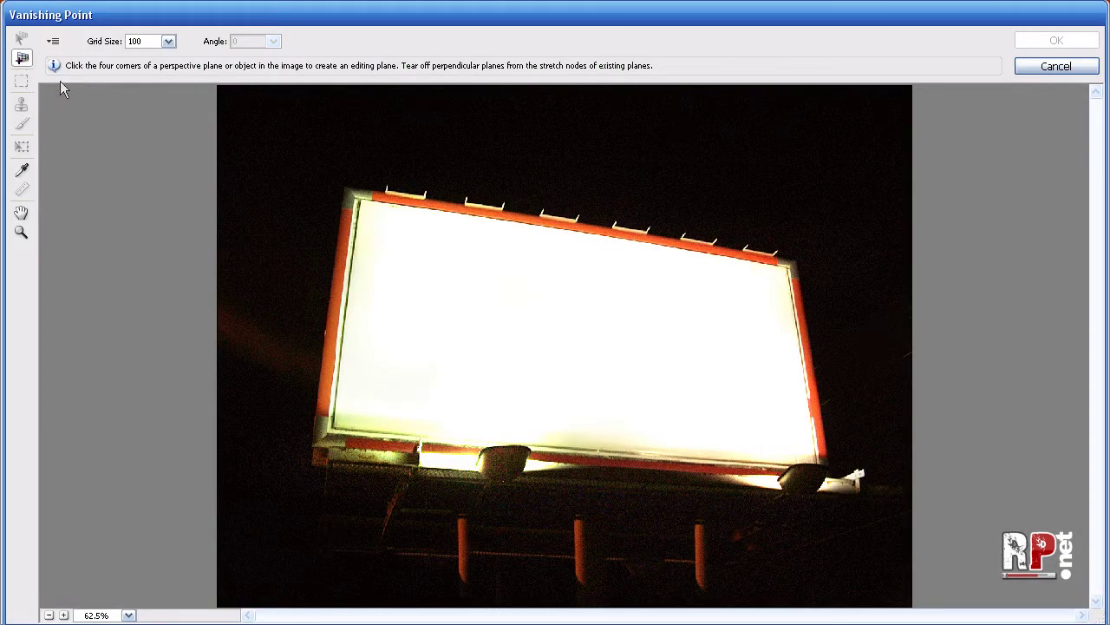
# Draw a four-corner perspective plane over the billboard face and bring in the copied wallpaper.
pyautogui.click(359, 199)
pyautogui.click(786, 268)
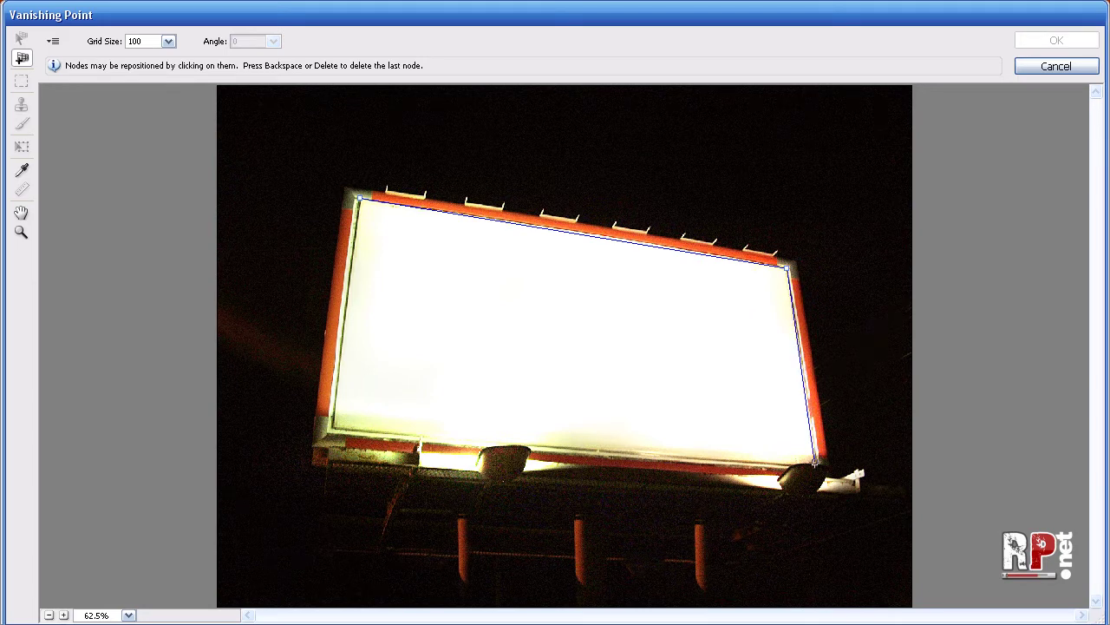
pyautogui.click(818, 464)
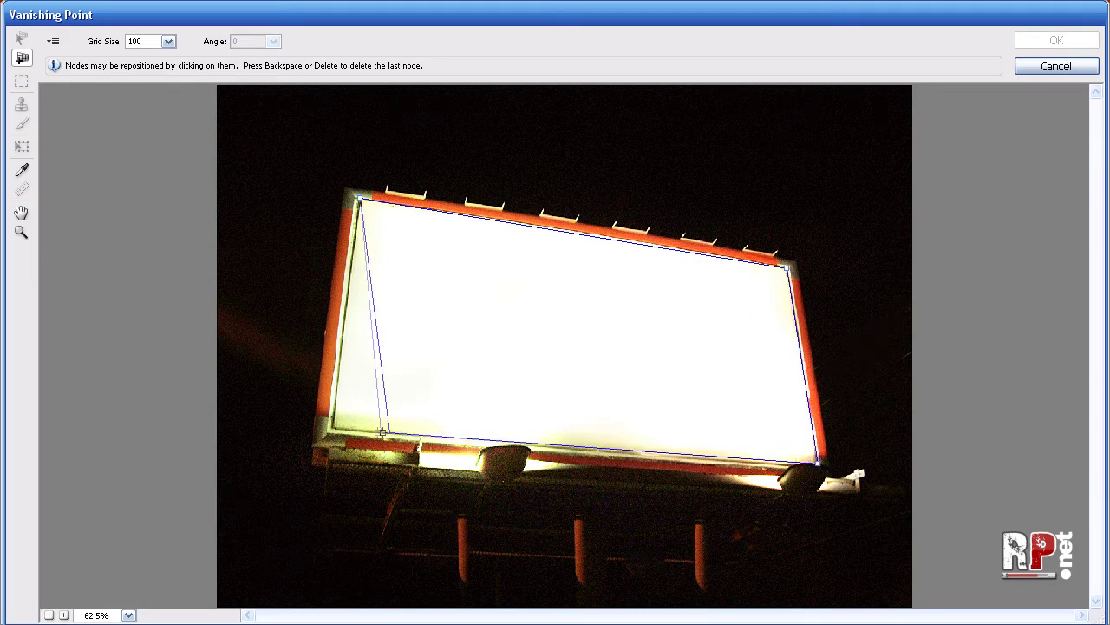
pyautogui.click(332, 426)
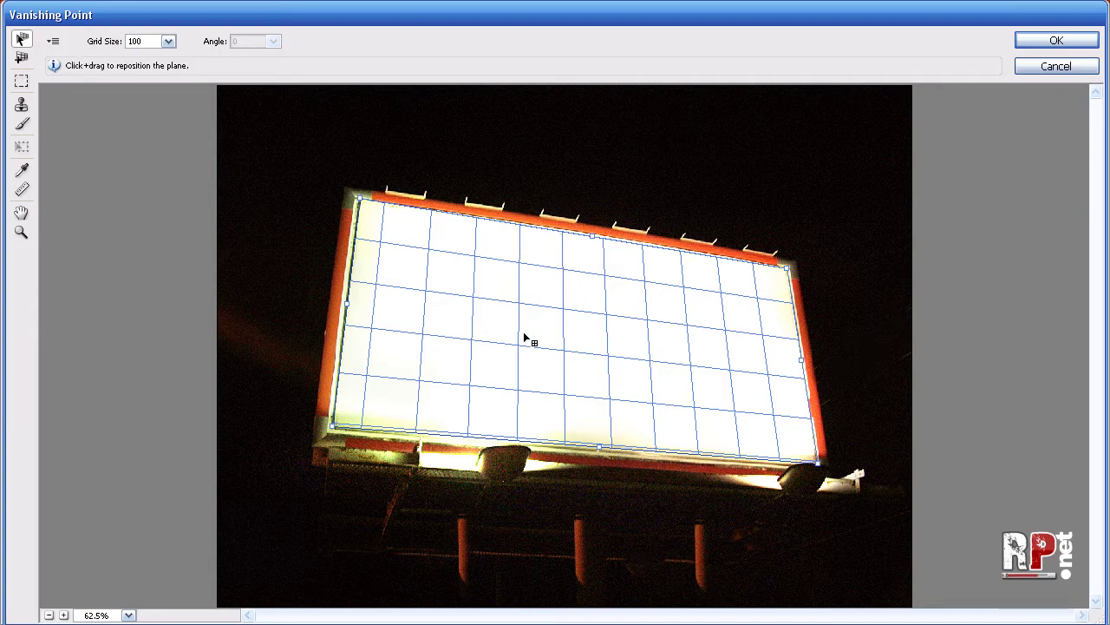
pyautogui.press('alt')
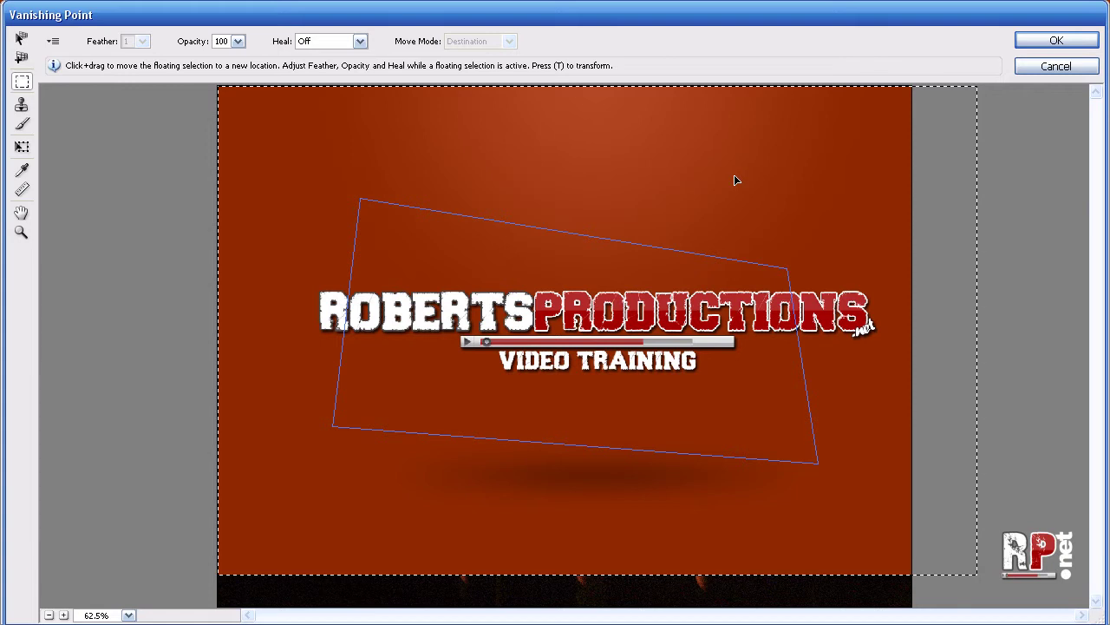
# Shrink the pasted graphic, drag it onto the plane, stretch it across the billboard, and apply.
pyautogui.press('t')
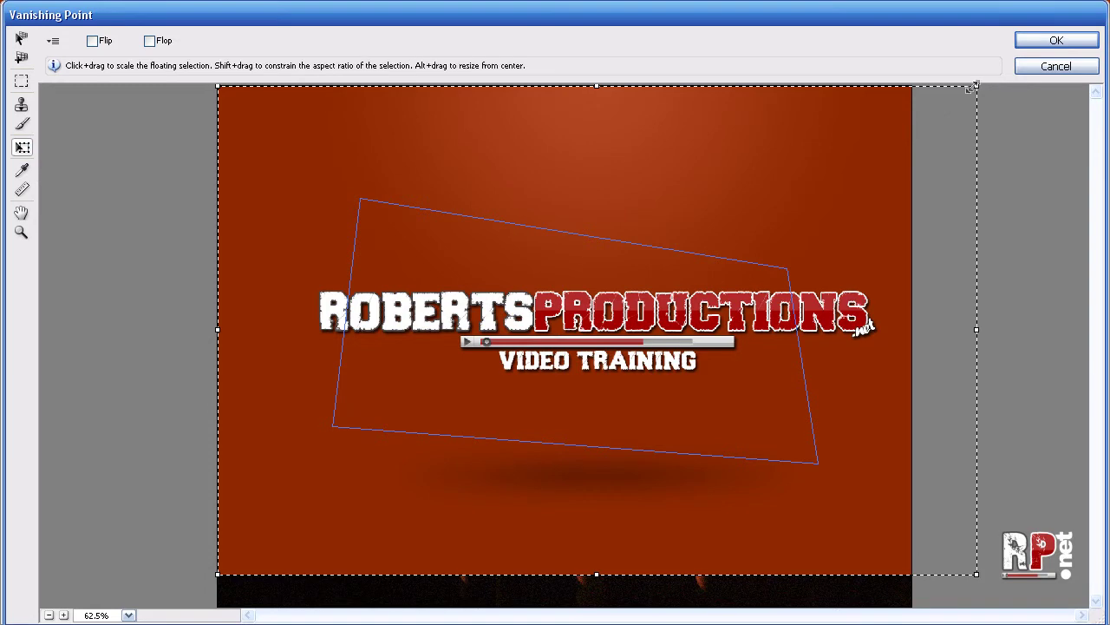
pyautogui.moveTo(929, 115); pyautogui.dragTo(619, 276)
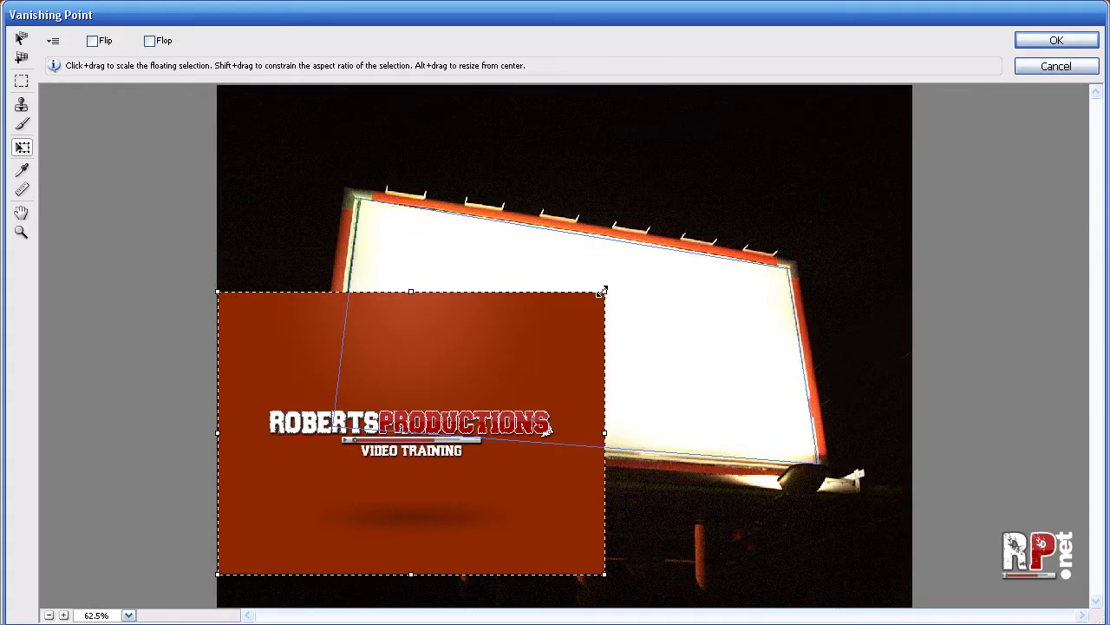
pyautogui.moveTo(414, 451); pyautogui.dragTo(531, 346)
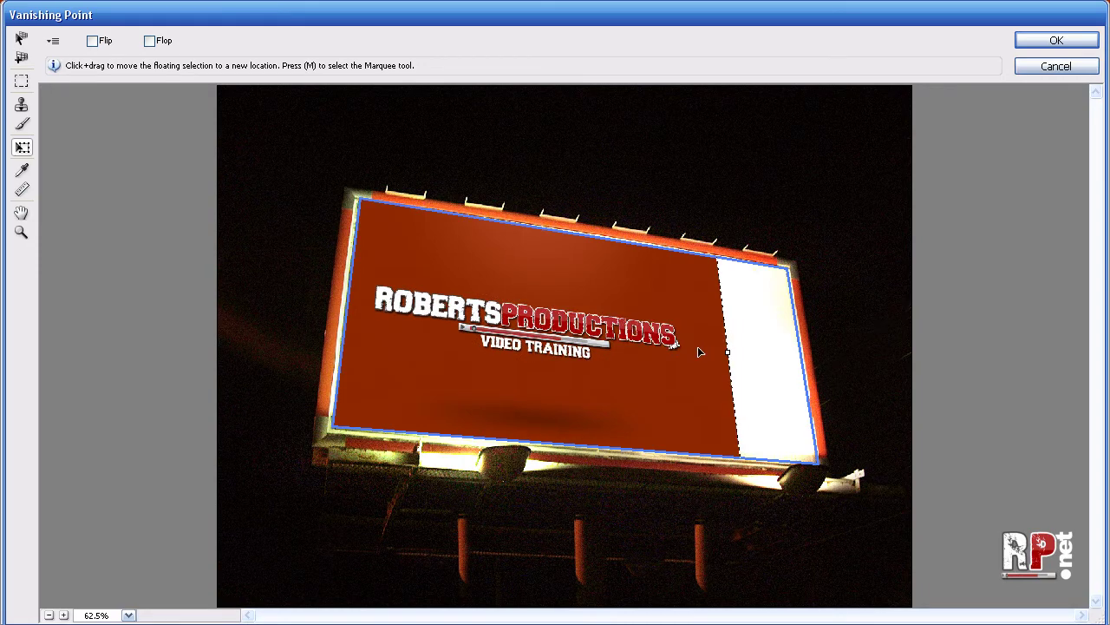
pyautogui.moveTo(727, 352); pyautogui.dragTo(817, 361)
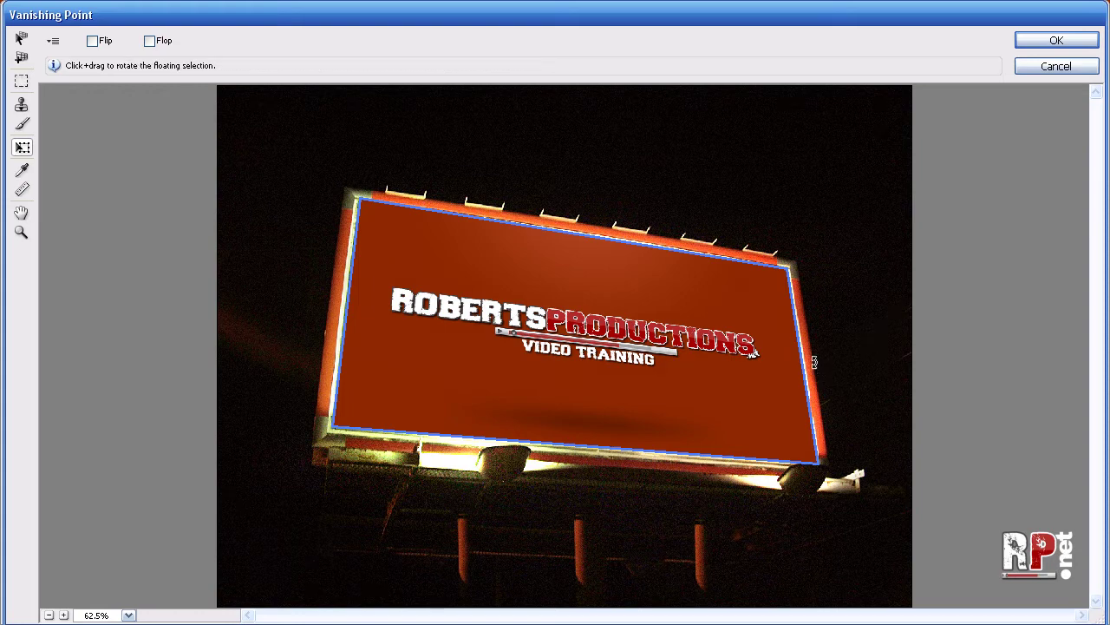
pyautogui.click(1050, 43)
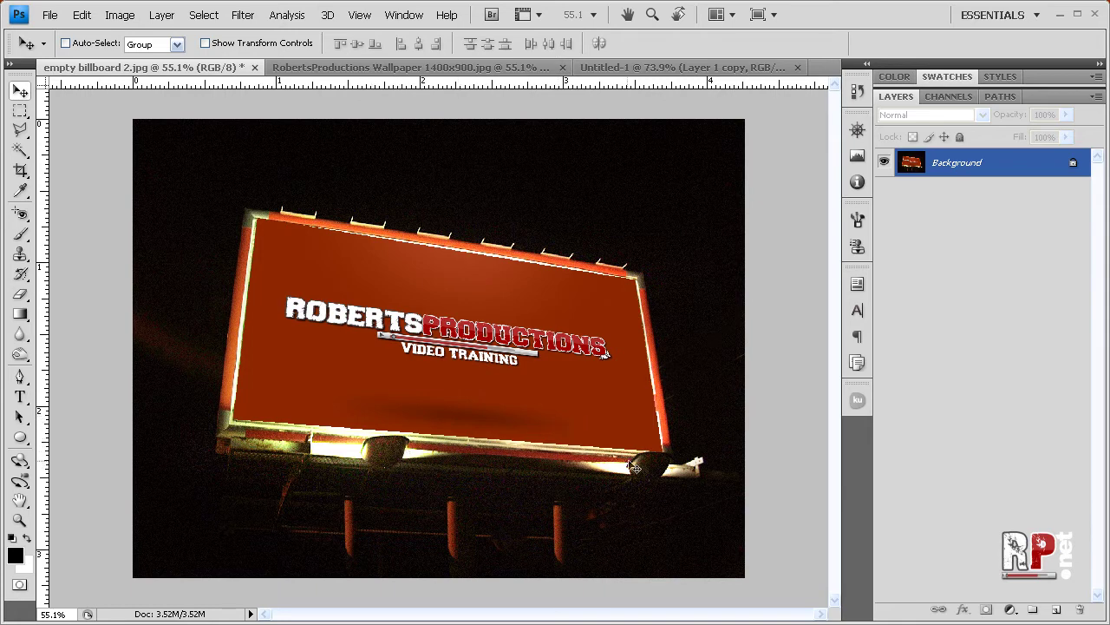
pyautogui.hotkey('ctrl', 'j')
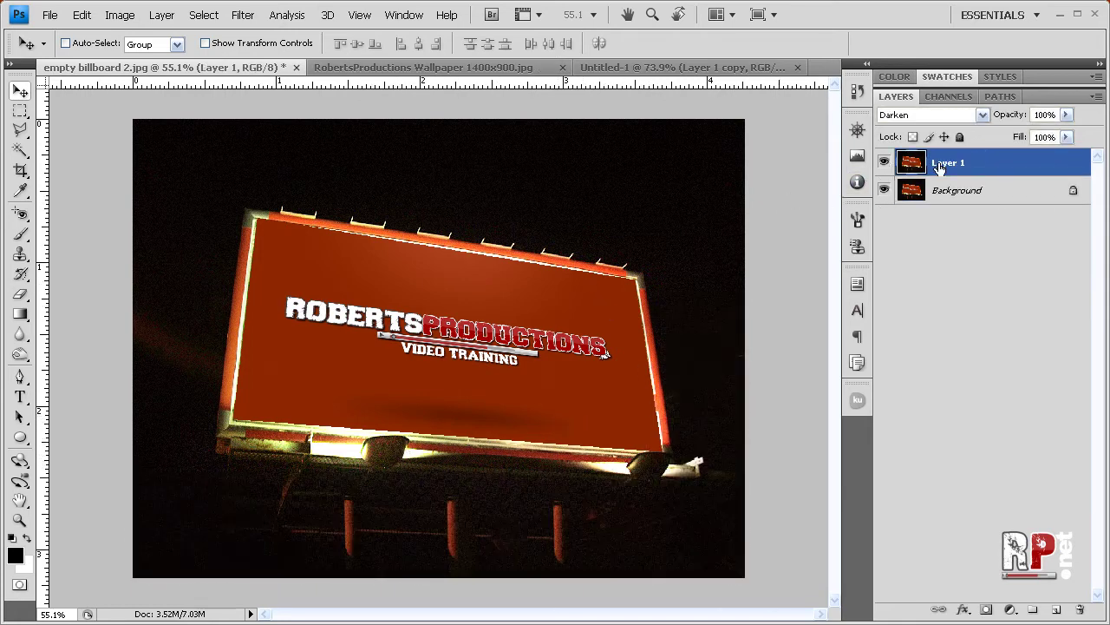
pyautogui.moveTo(939, 167); pyautogui.dragTo(1080, 609)
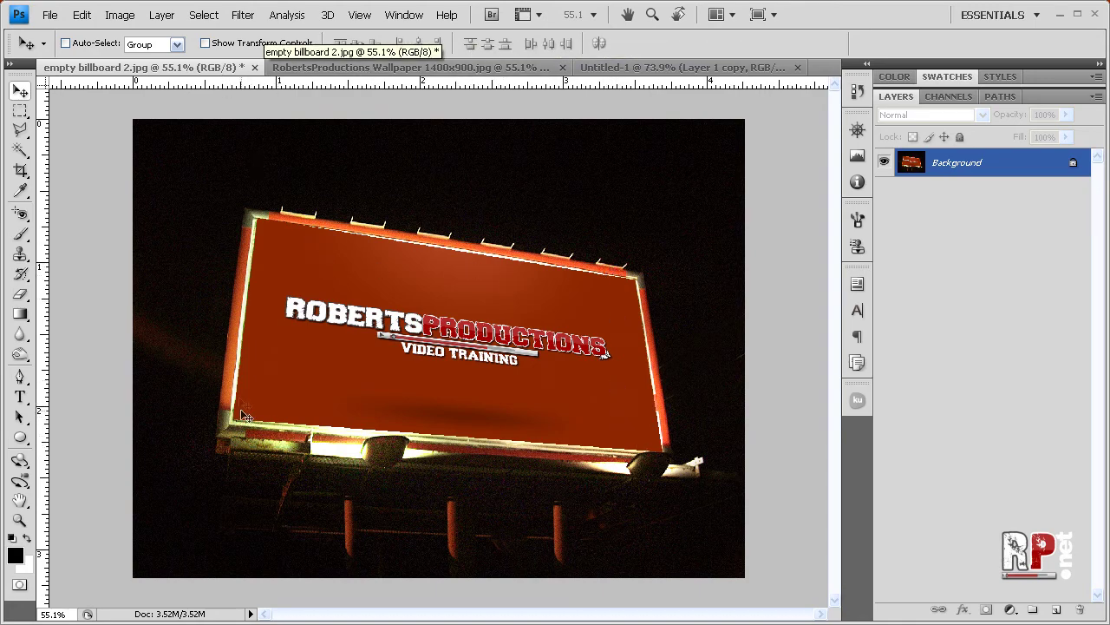
# Switch to the Untitled-1 office photo, zooming in on the desk and back out.
pyautogui.click(613, 69)
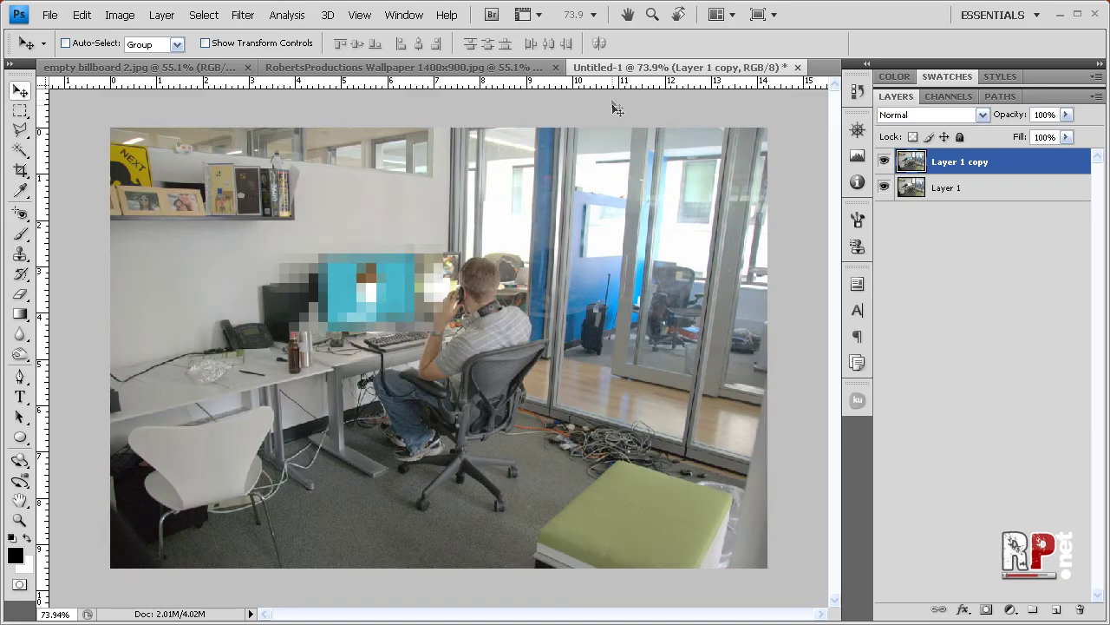
pyautogui.scroll(5, 381, 356)
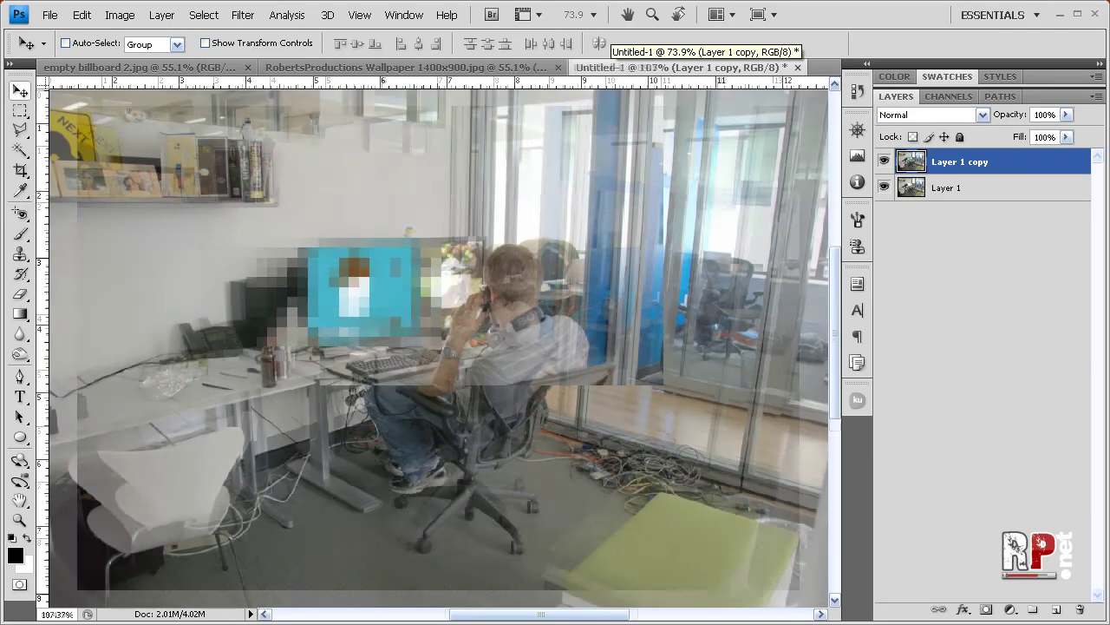
pyautogui.scroll(1, 382, 370)
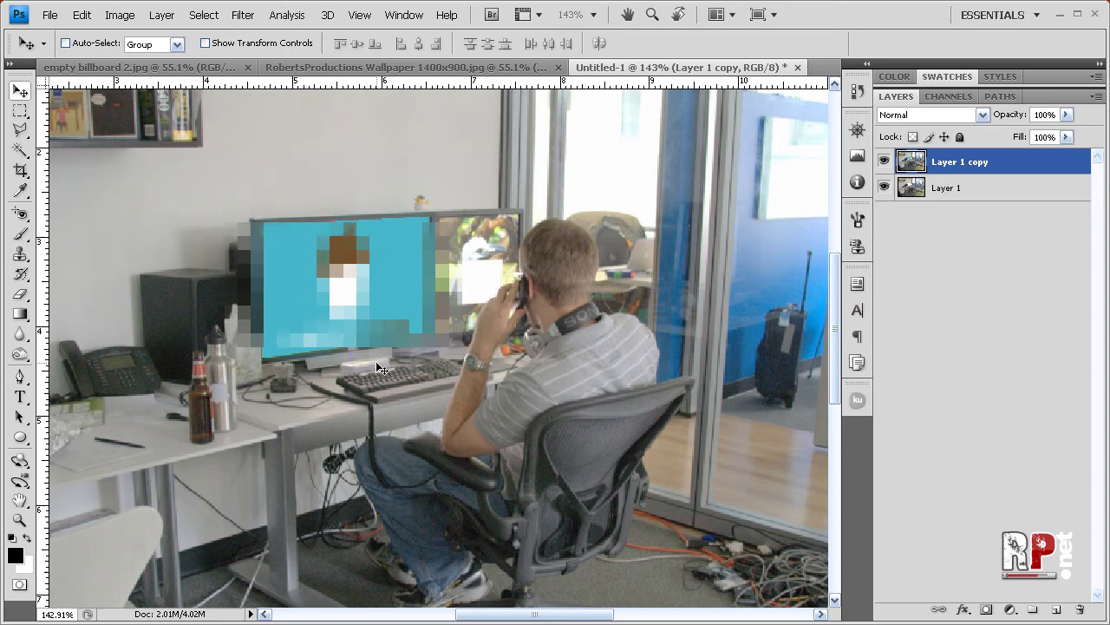
pyautogui.scroll(-5, 379, 370)
pyautogui.scroll(-2, 379, 370)
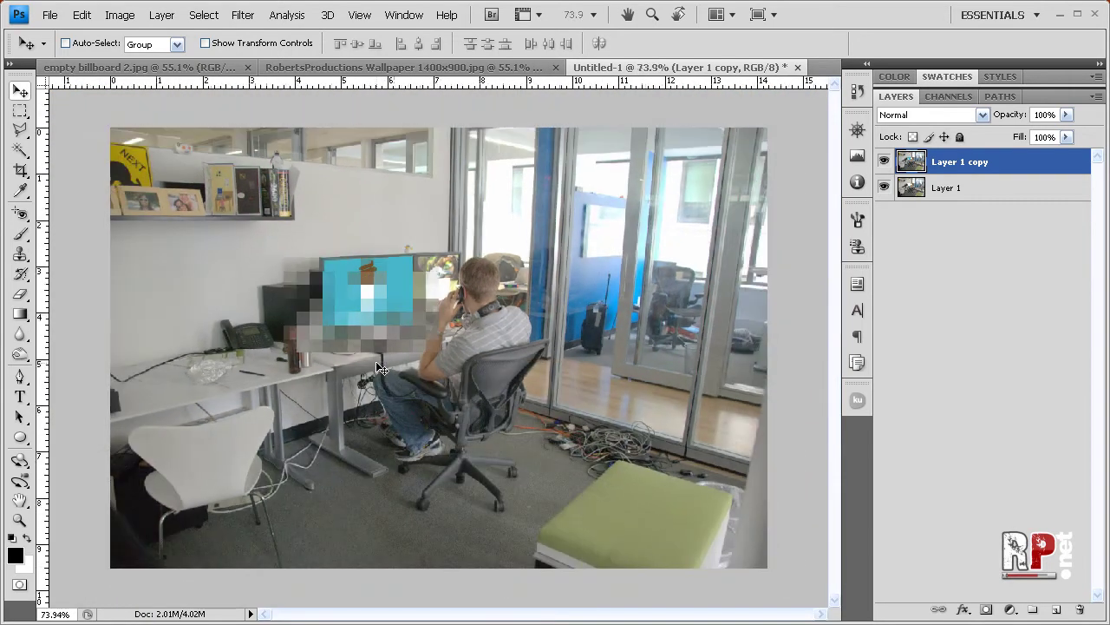